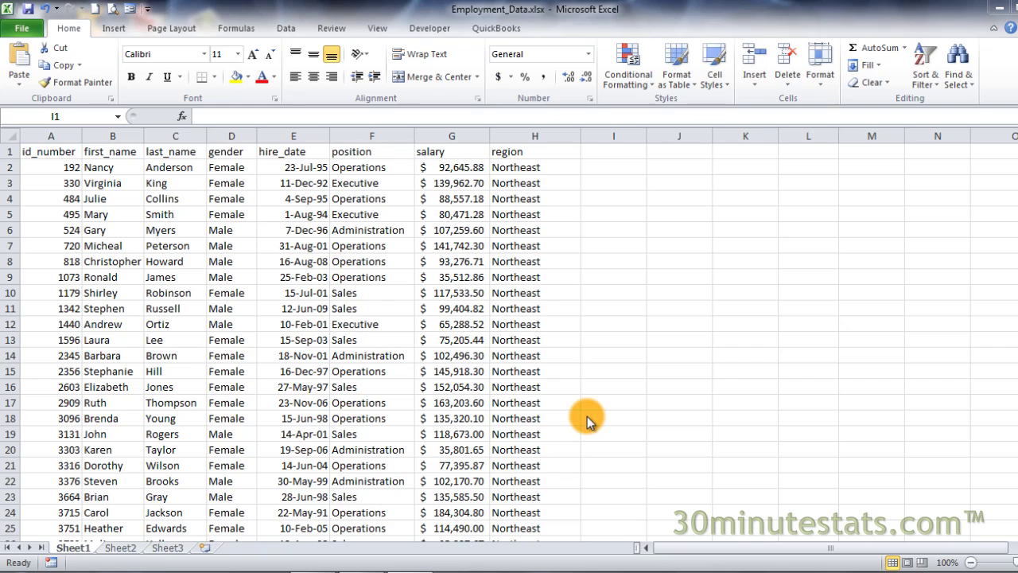
Apply a three-color scale to the salary values in G2:G100, from green for low through yellow to red for high
{"action": "left_click", "coordinate": [452, 168]}
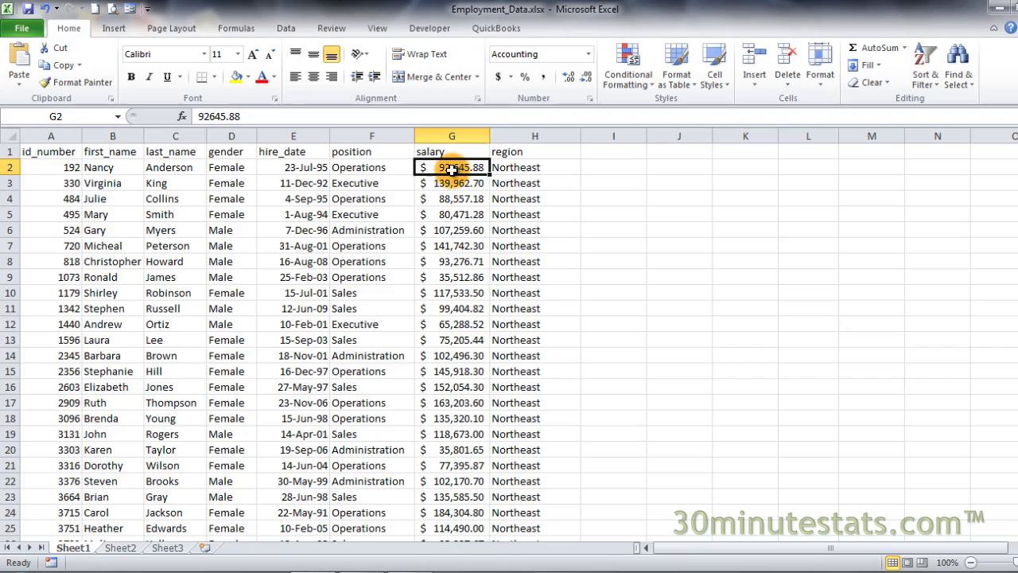
{"action": "key", "text": "ctrl+shift+Down"}
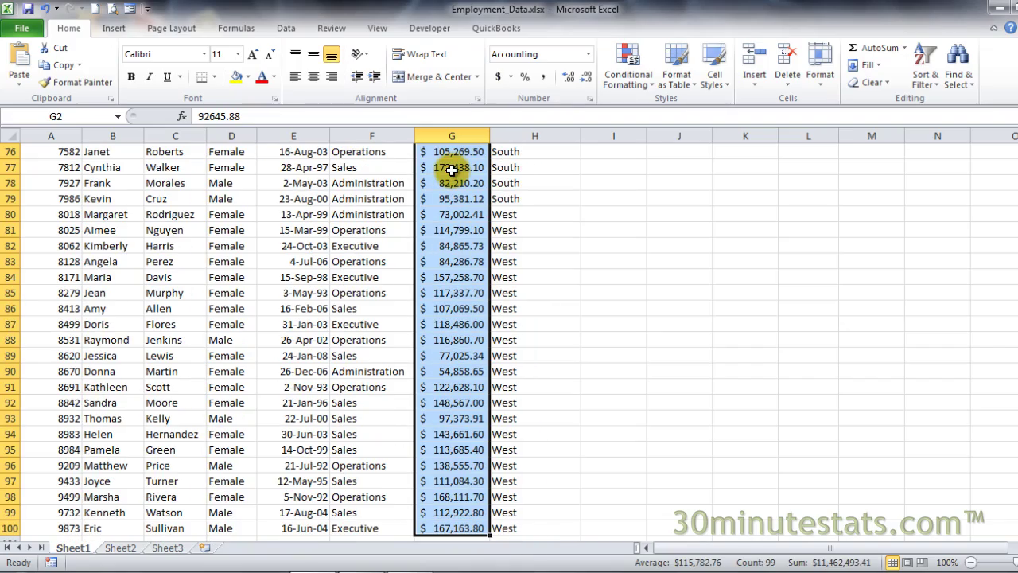
{"action": "scroll", "coordinate": [615, 279], "scroll_direction": "up", "scroll_amount": 5}
{"action": "scroll", "coordinate": [615, 280], "scroll_direction": "up", "scroll_amount": 20}
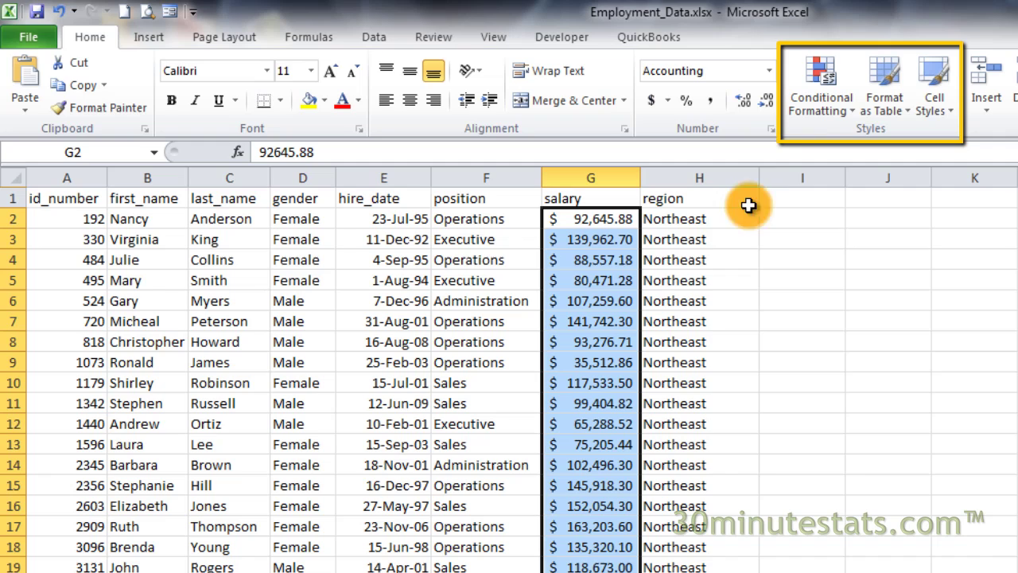
{"action": "left_click", "coordinate": [811, 112]}
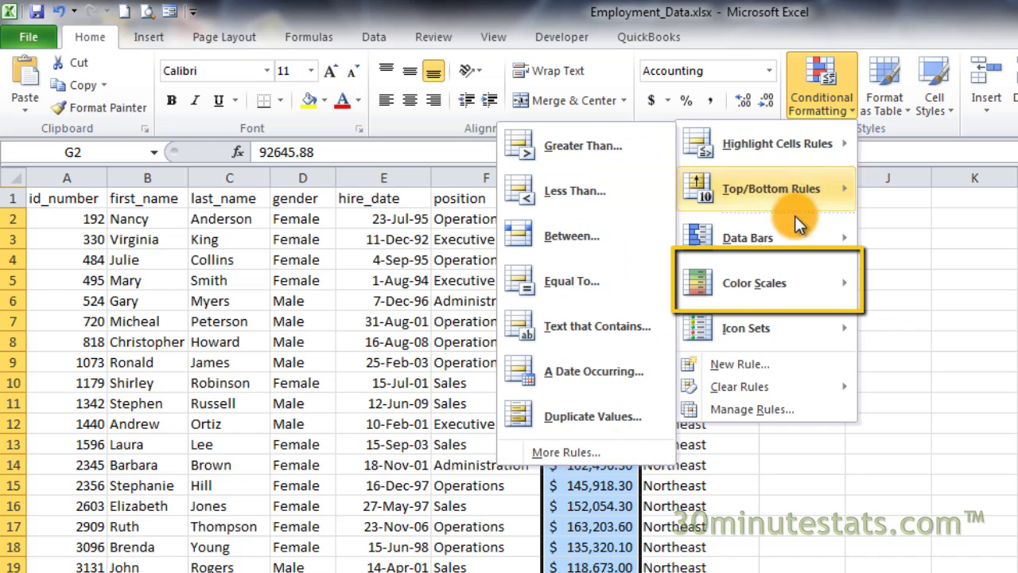
{"action": "left_click", "coordinate": [789, 283]}
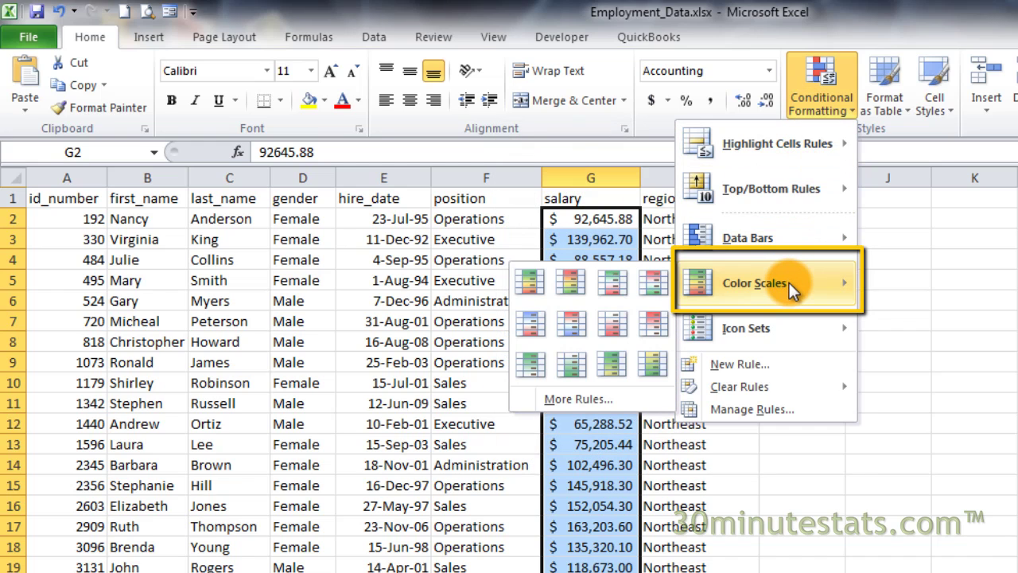
{"action": "left_click", "coordinate": [571, 281]}
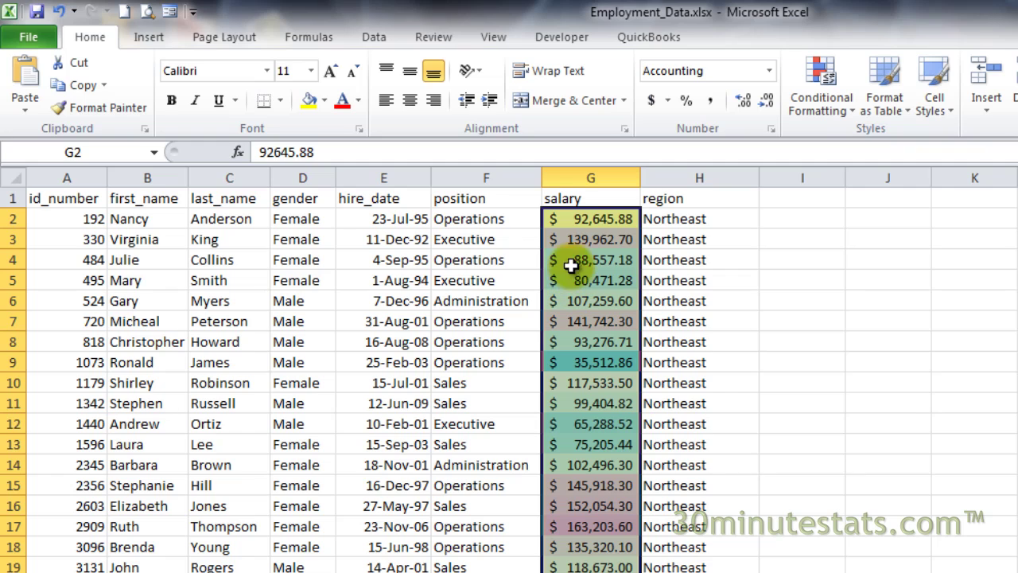
{"action": "left_click", "coordinate": [590, 199]}
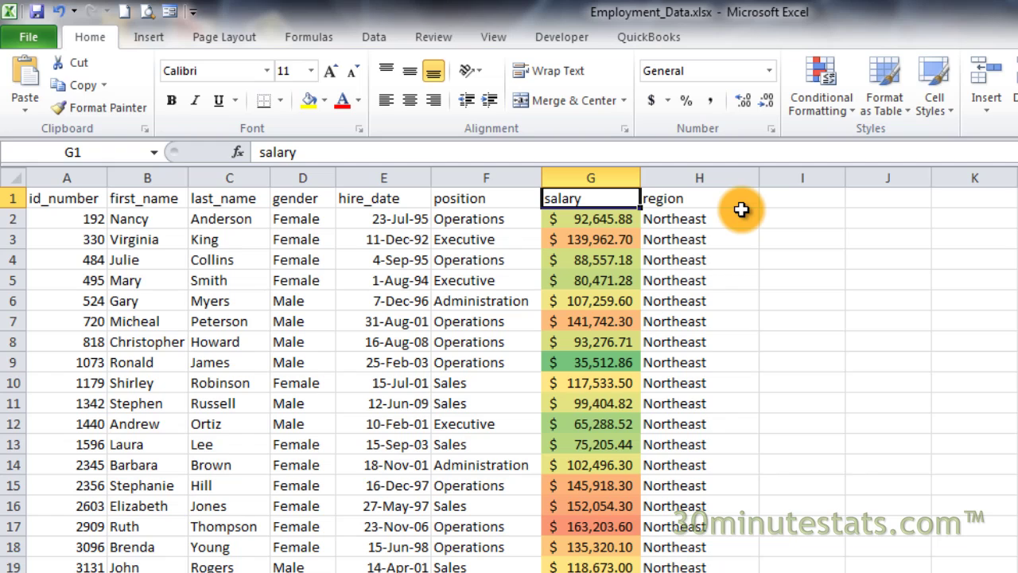
Open the Conditional Formatting Rules Manager and show the formatting rules for This Worksheet
{"action": "left_click", "coordinate": [827, 90]}
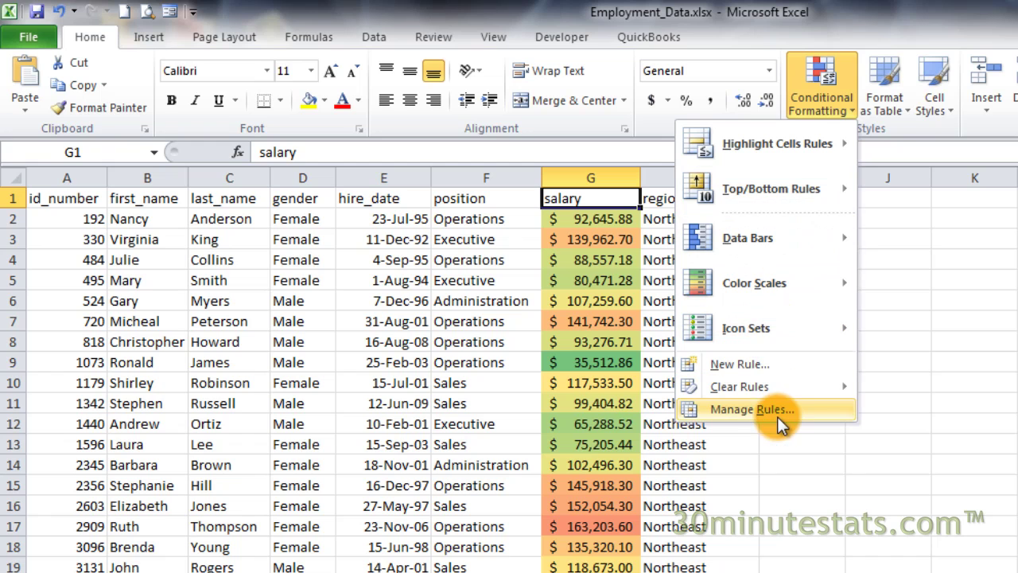
{"action": "left_click", "coordinate": [805, 414]}
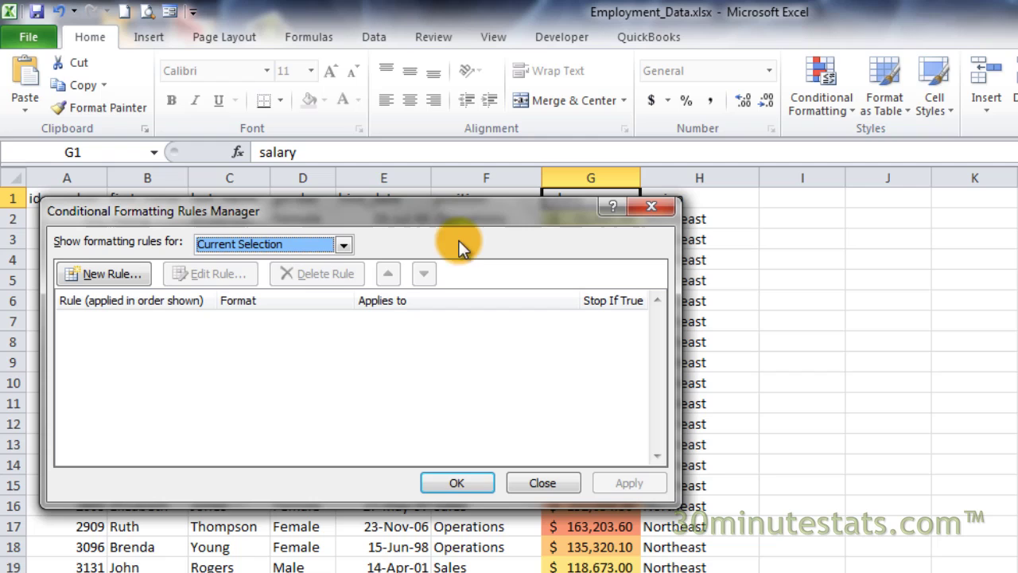
{"action": "left_click_drag", "start_coordinate": [443, 222], "coordinate": [429, 221]}
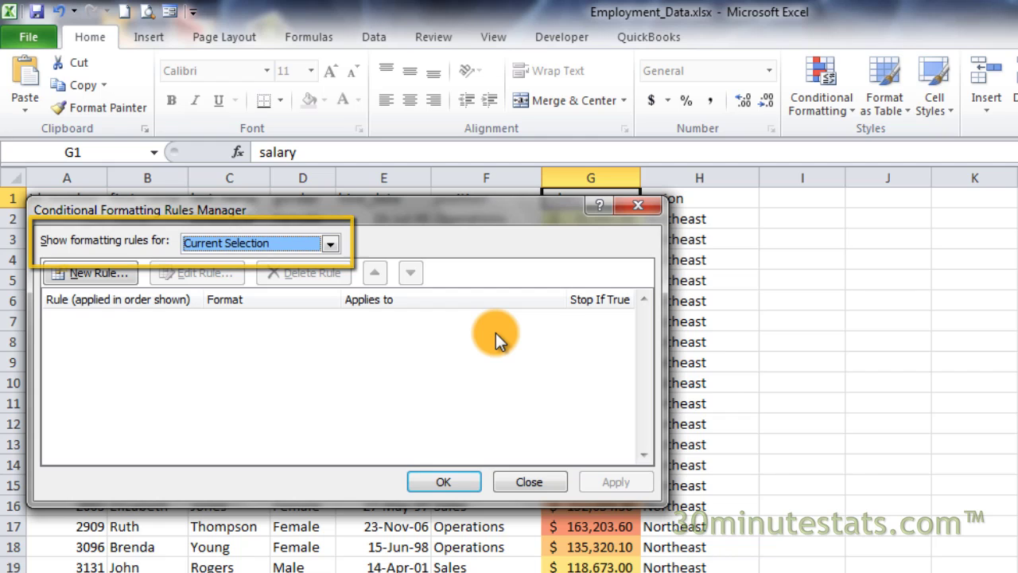
{"action": "left_click_drag", "start_coordinate": [524, 214], "coordinate": [525, 240]}
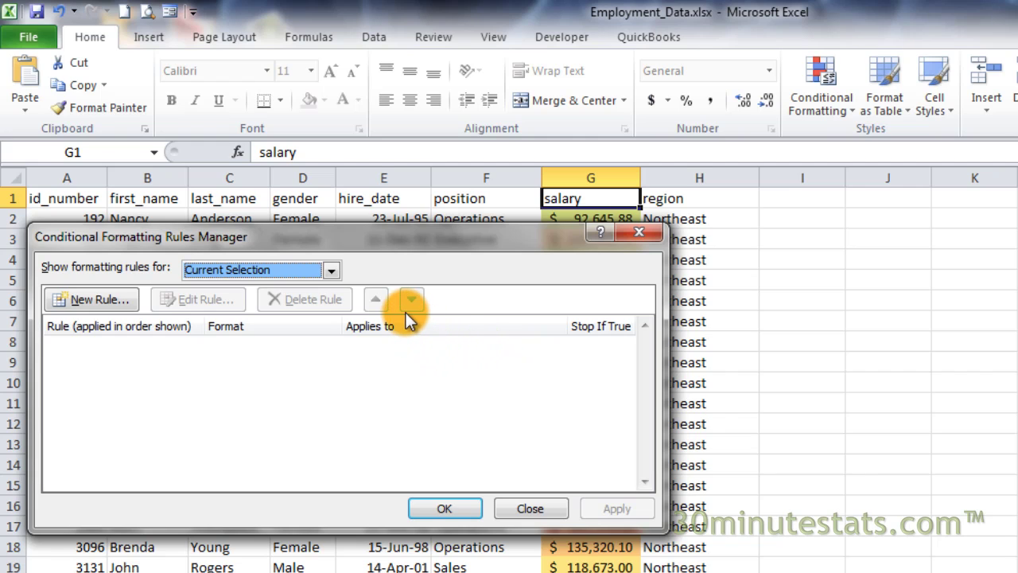
{"action": "left_click", "coordinate": [331, 270]}
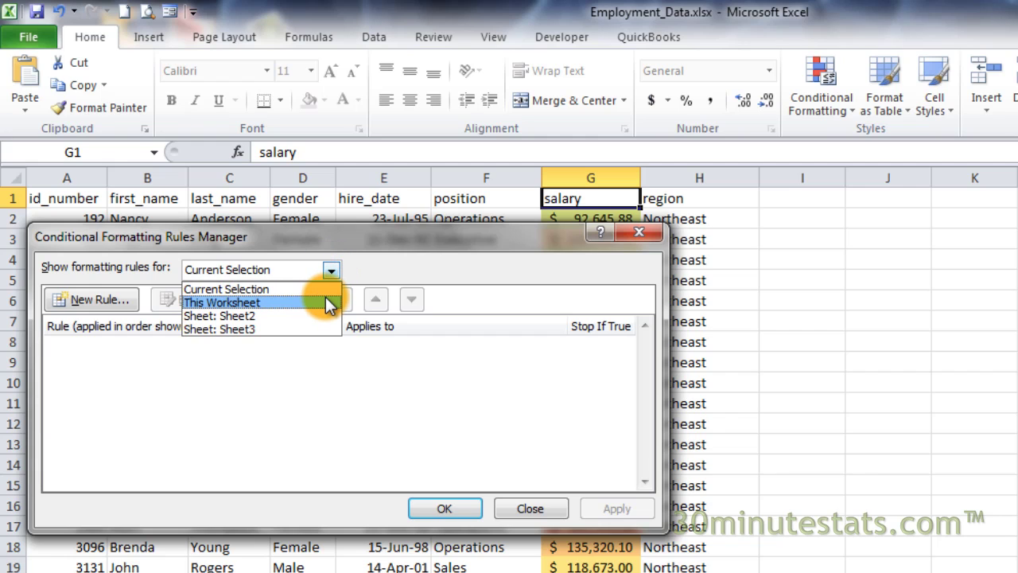
{"action": "left_click", "coordinate": [325, 299]}
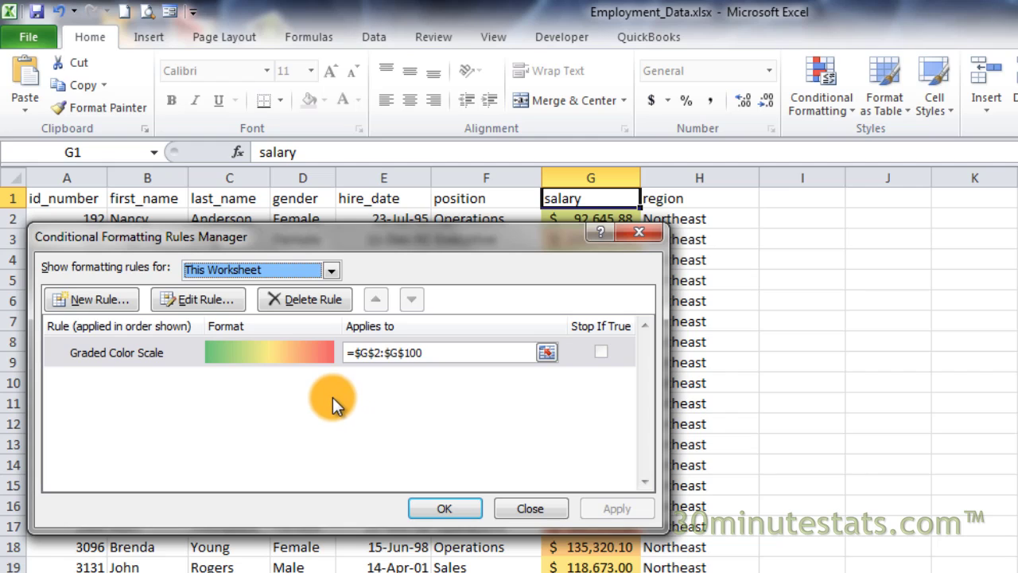
Open the Graded Color Scale rule on the salary column for editing, with 3-Color Scale as its format style
{"action": "left_click", "coordinate": [275, 352]}
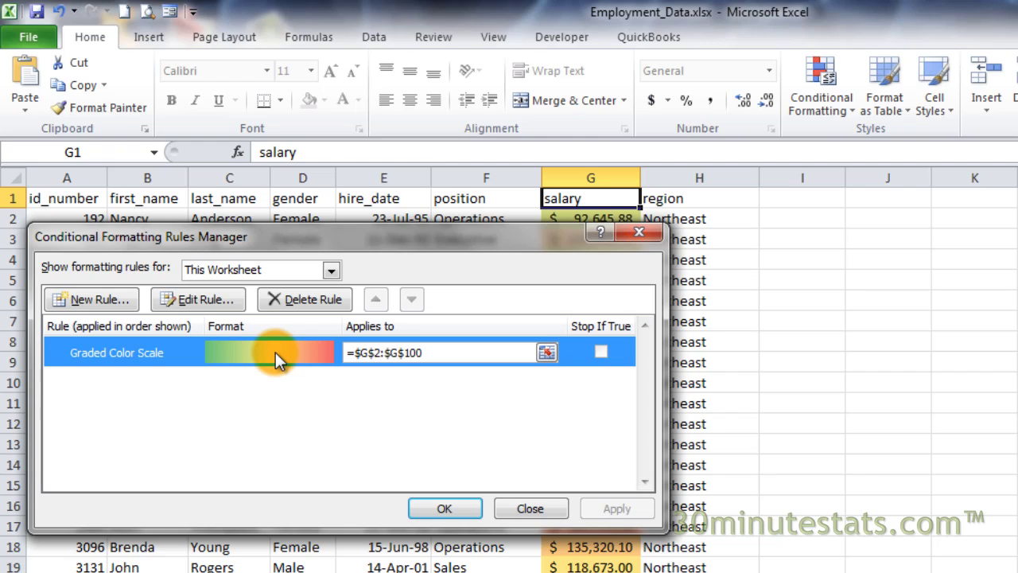
{"action": "left_click", "coordinate": [226, 301]}
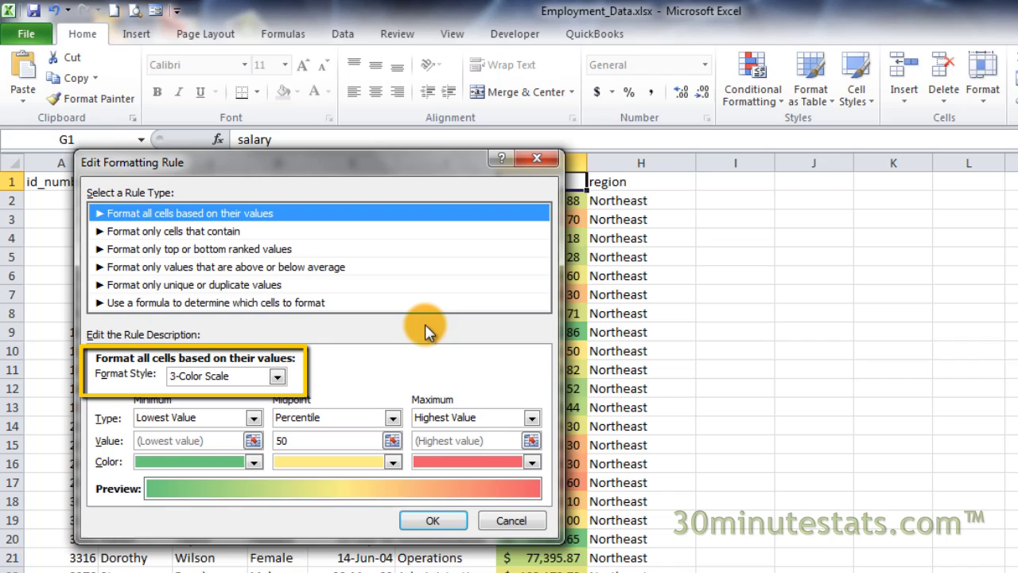
{"action": "left_click", "coordinate": [277, 377]}
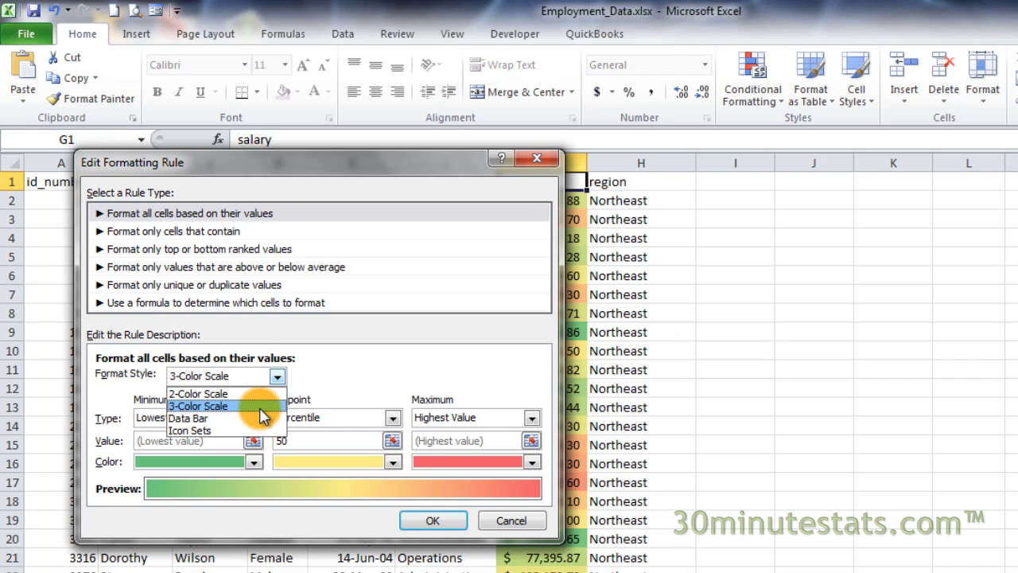
{"action": "left_click", "coordinate": [260, 407]}
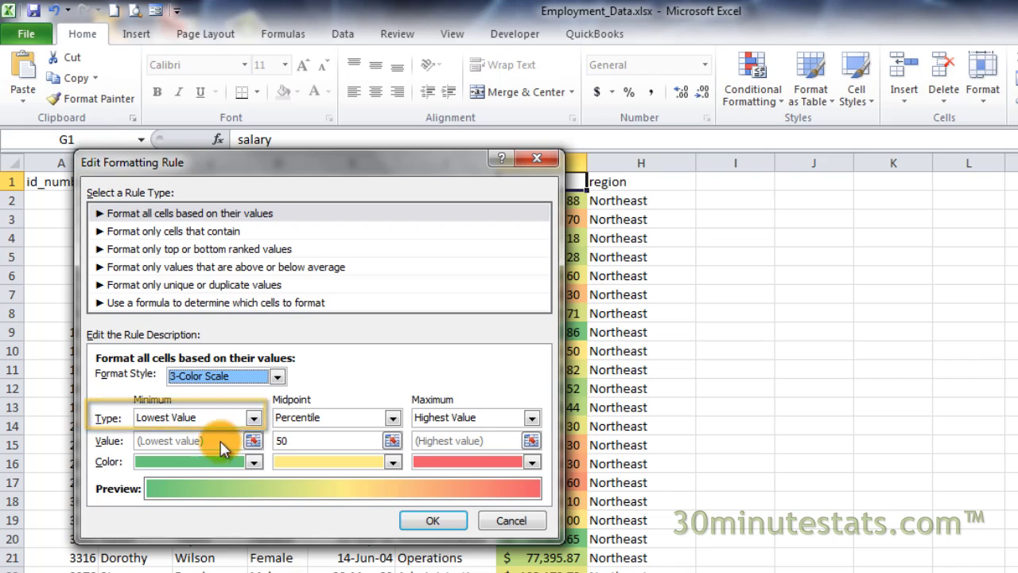
Set both the minimum and maximum types of the color scale to Percentile, with values 20 and 80
{"action": "left_click", "coordinate": [254, 419]}
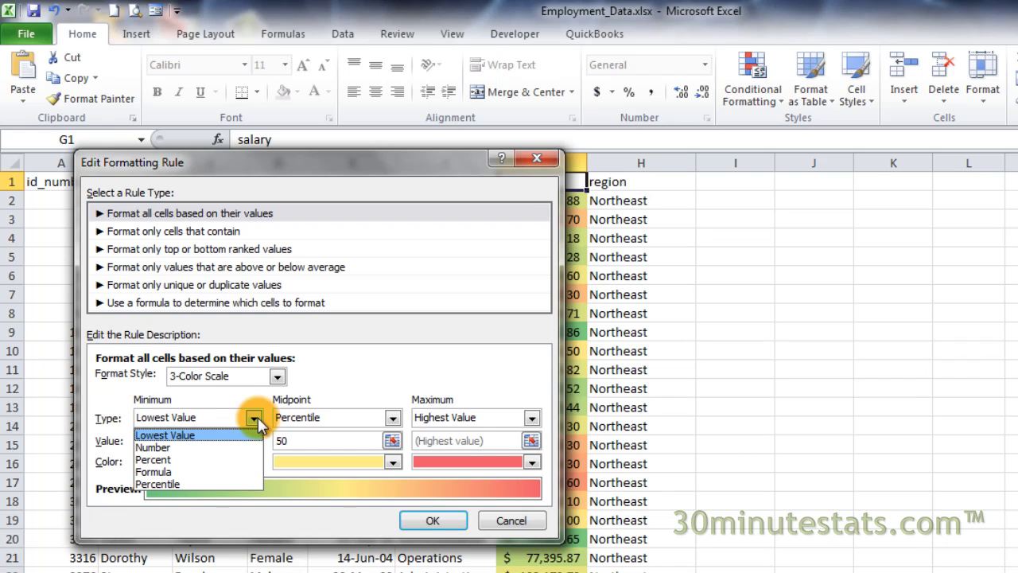
{"action": "left_click", "coordinate": [190, 483]}
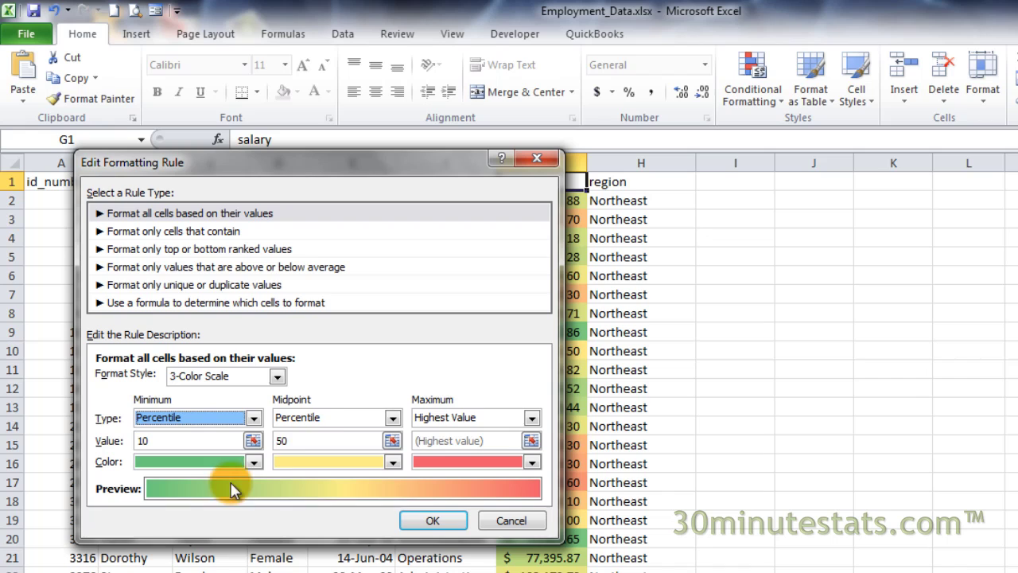
{"action": "left_click", "coordinate": [531, 418]}
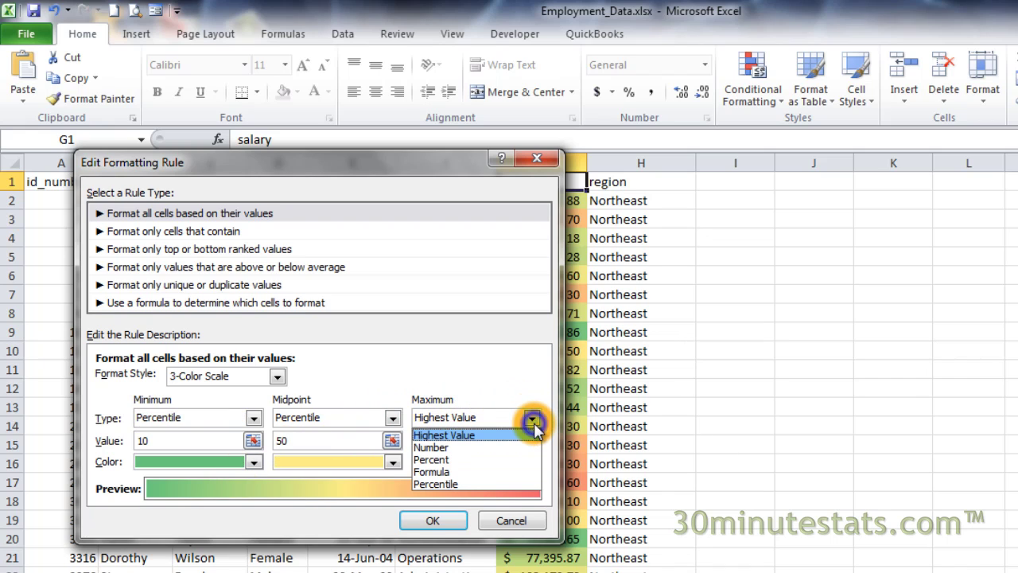
{"action": "left_click", "coordinate": [455, 484]}
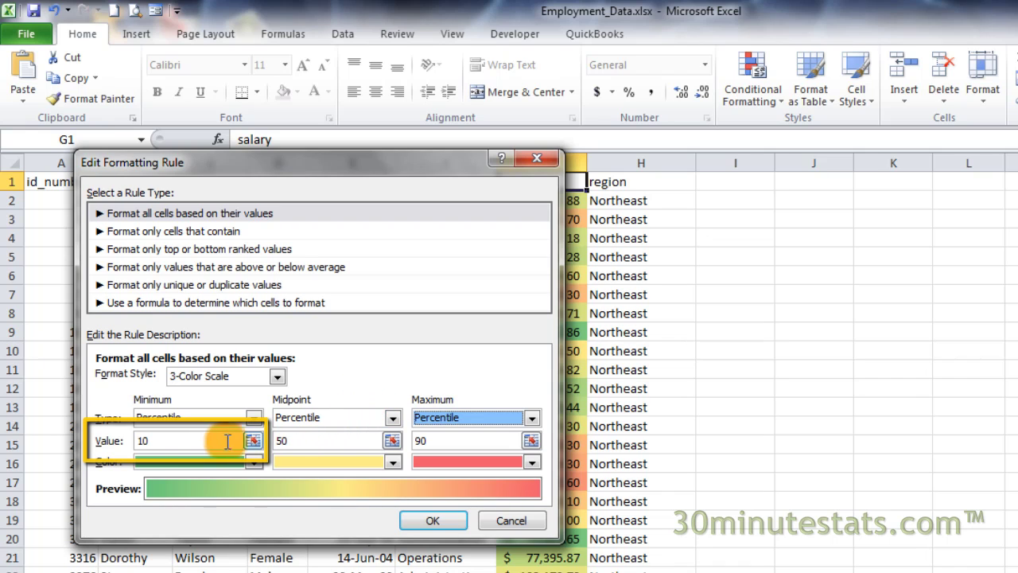
{"action": "left_click_drag", "start_coordinate": [178, 440], "coordinate": [121, 451]}
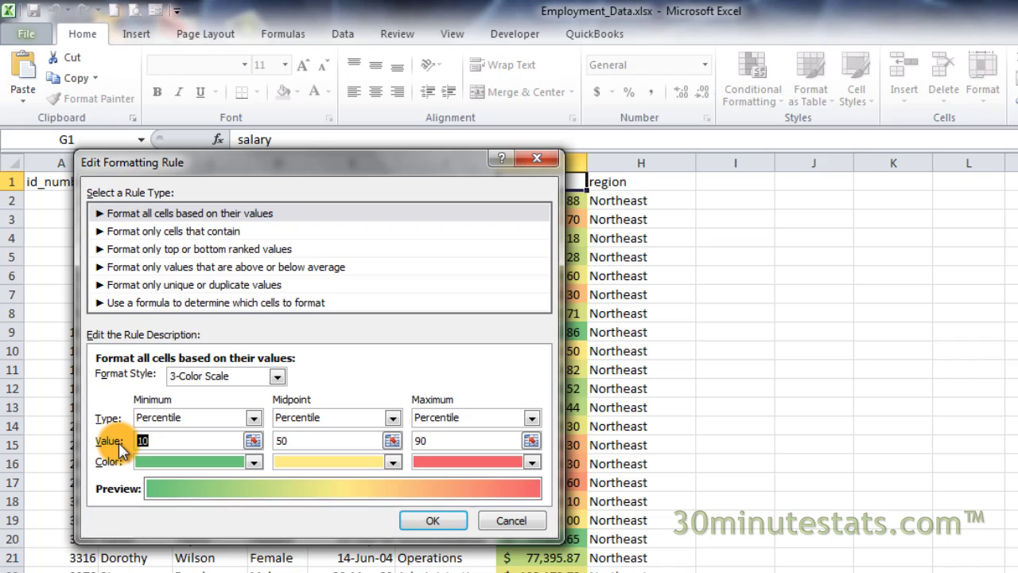
{"action": "type", "text": "20"}
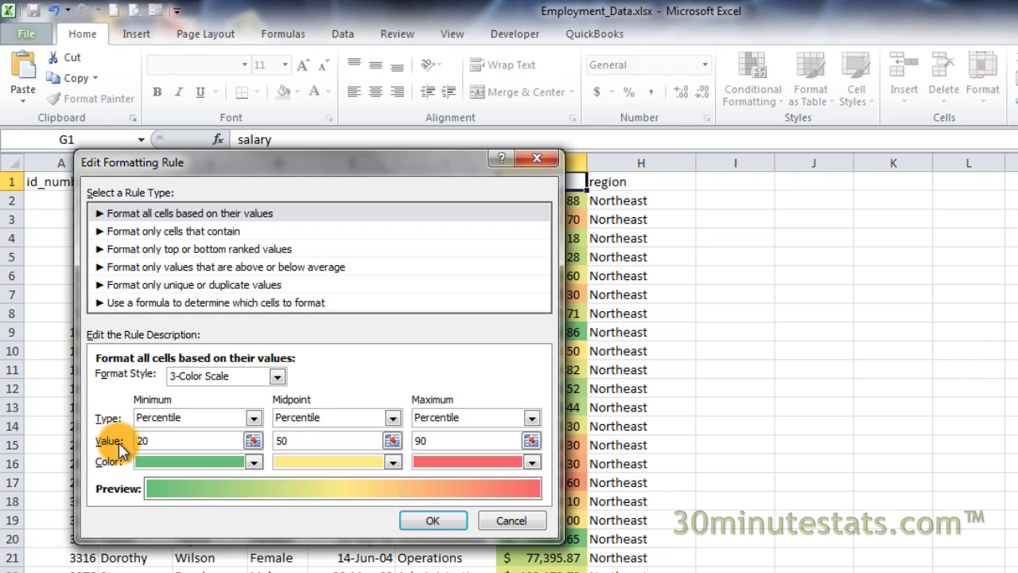
{"action": "double_click", "coordinate": [429, 441]}
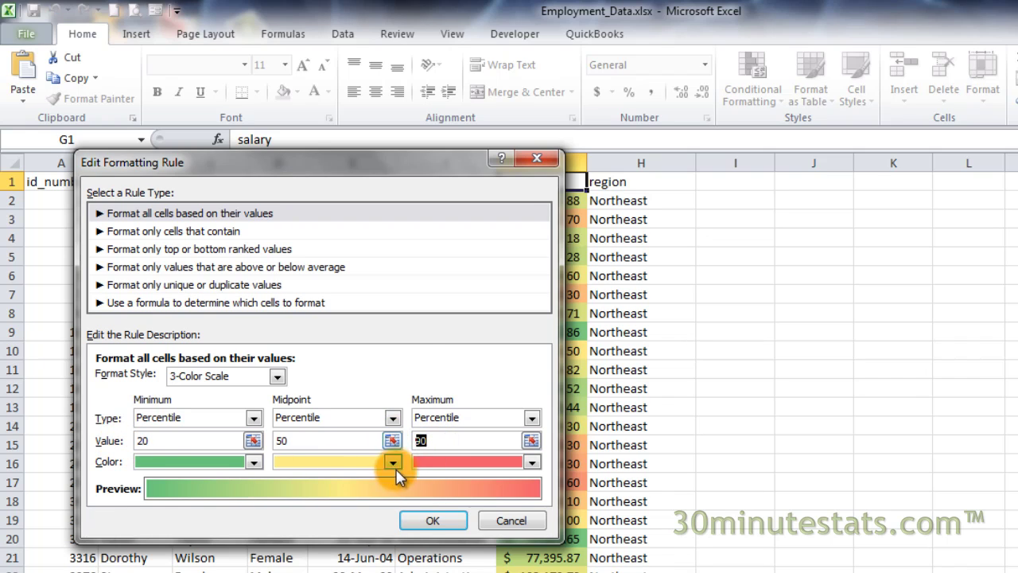
{"action": "type", "text": "80"}
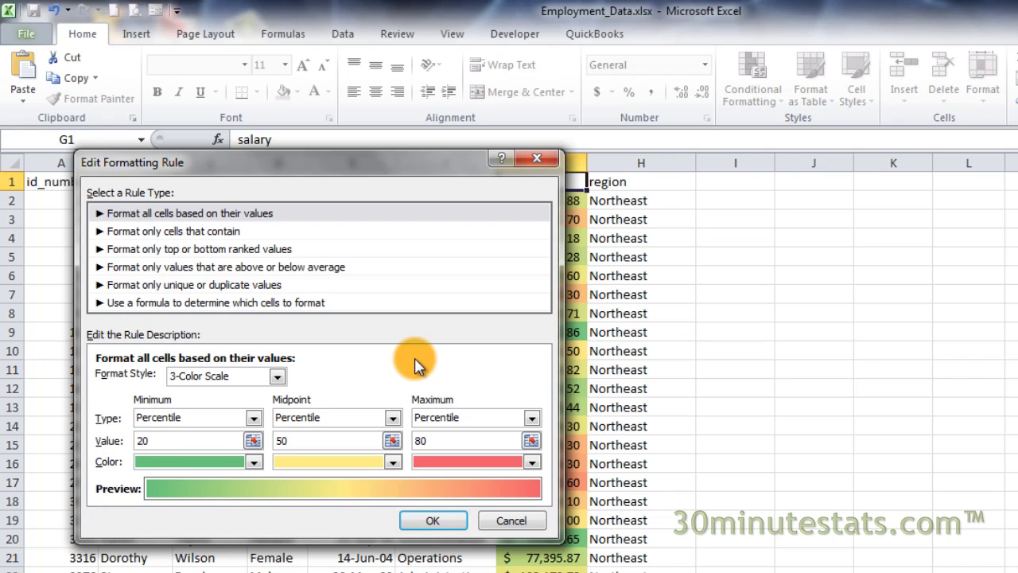
Color the scale's minimum blue, midpoint dark red and maximum orange, and apply the edited rule to the salary column
{"action": "left_click", "coordinate": [253, 462]}
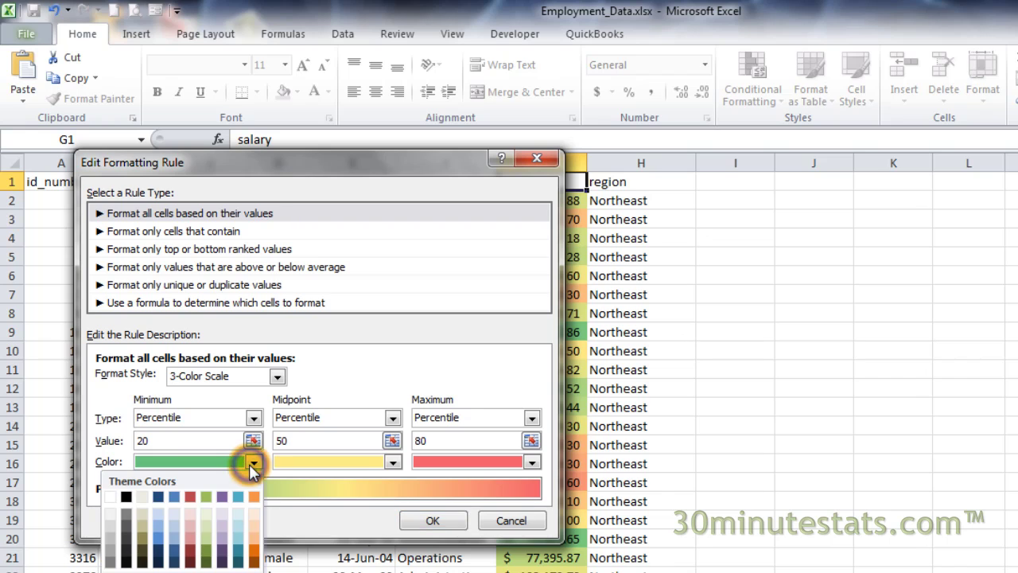
{"action": "left_click", "coordinate": [163, 538]}
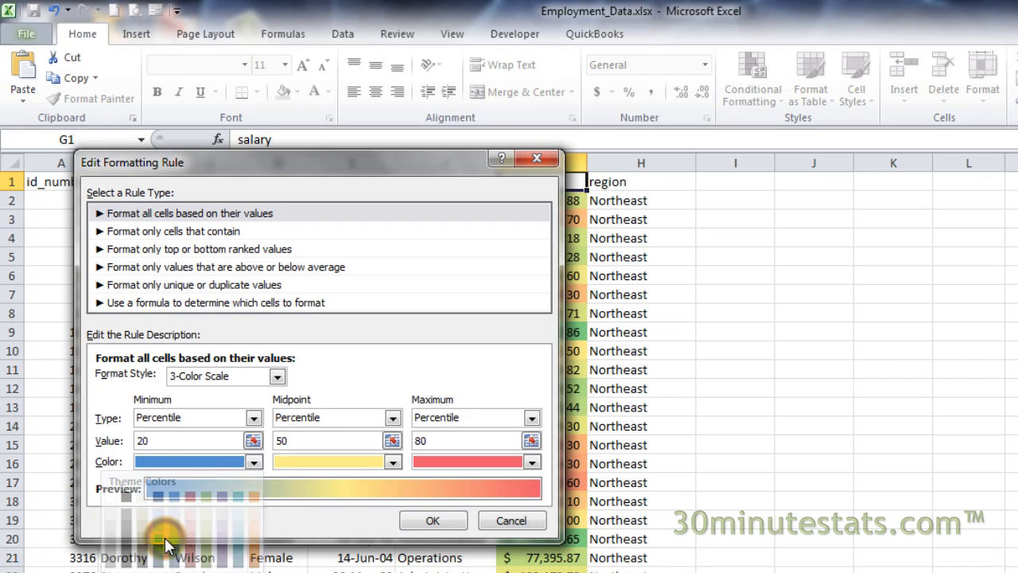
{"action": "left_click", "coordinate": [388, 462]}
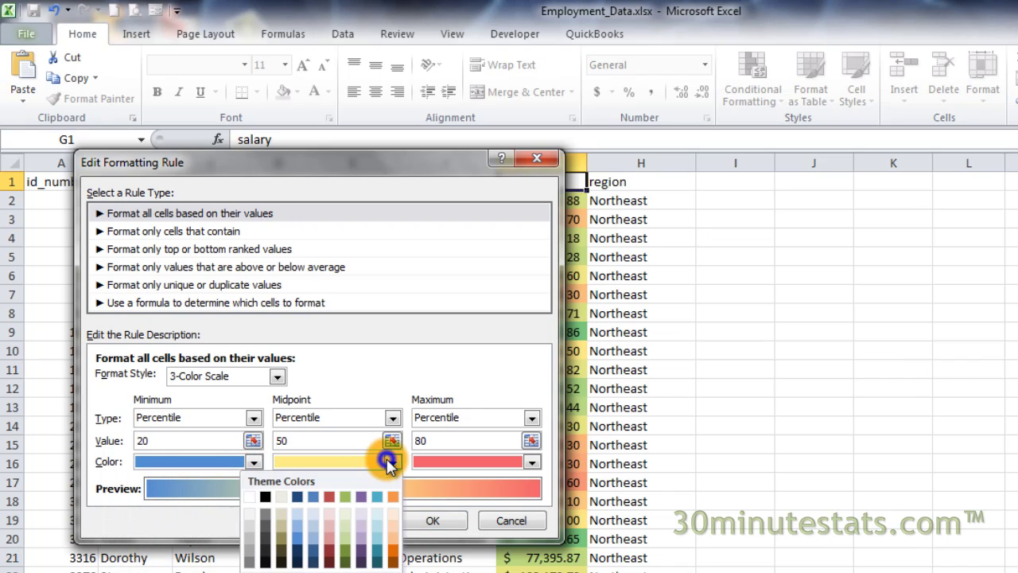
{"action": "left_click", "coordinate": [328, 553]}
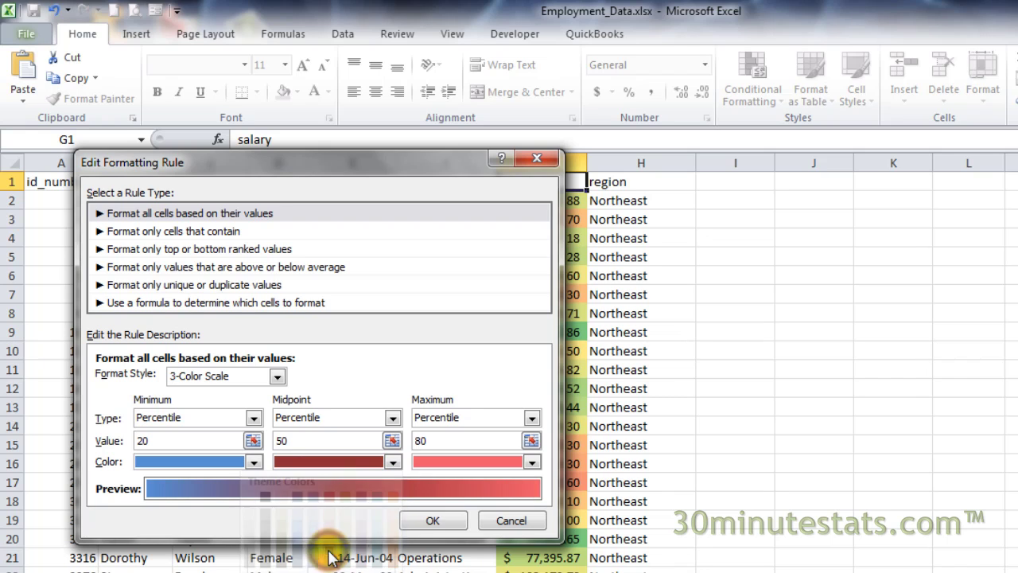
{"action": "left_click", "coordinate": [531, 462]}
{"action": "left_click", "coordinate": [534, 550]}
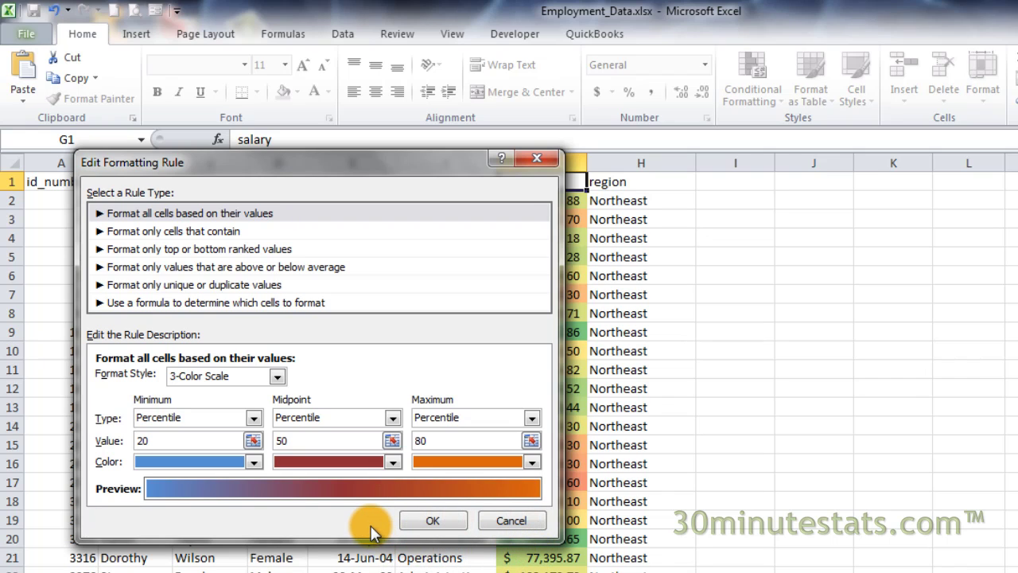
{"action": "left_click", "coordinate": [434, 521]}
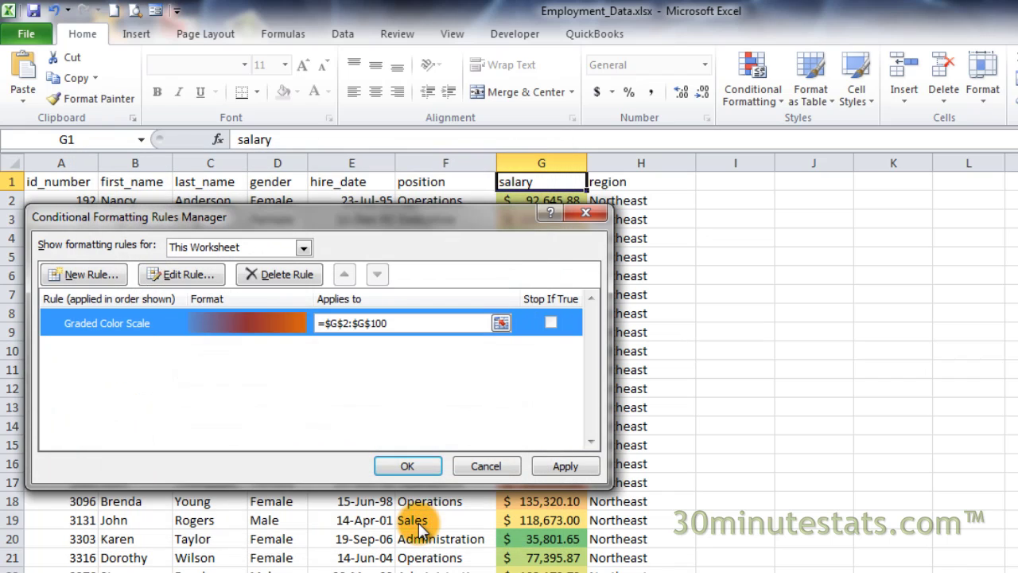
{"action": "left_click", "coordinate": [382, 460]}
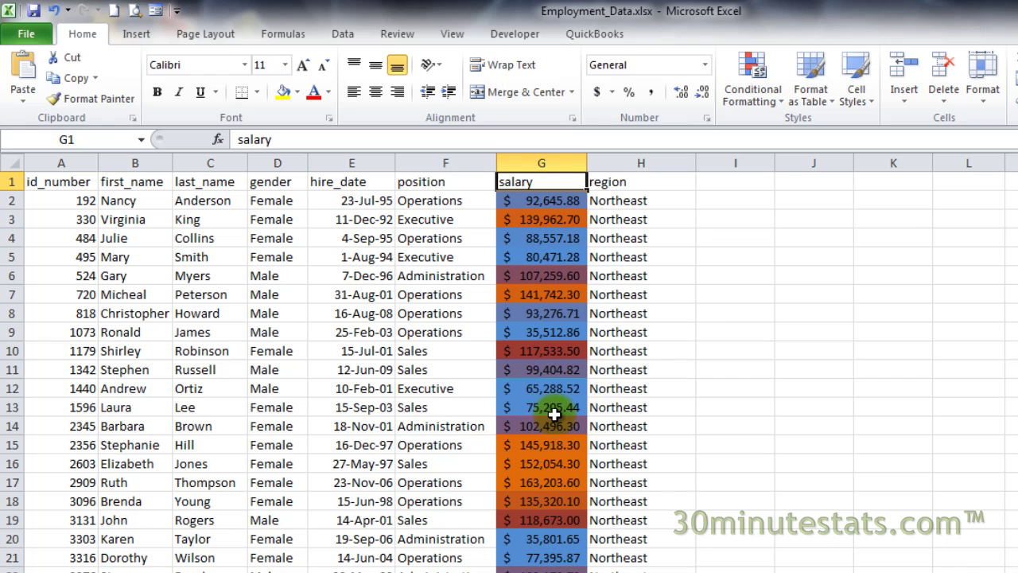
Open this worksheet's Graded Color Scale rule from the Conditional Formatting Rules Manager and change its format style to 2-Color Scale
{"action": "left_click", "coordinate": [768, 96]}
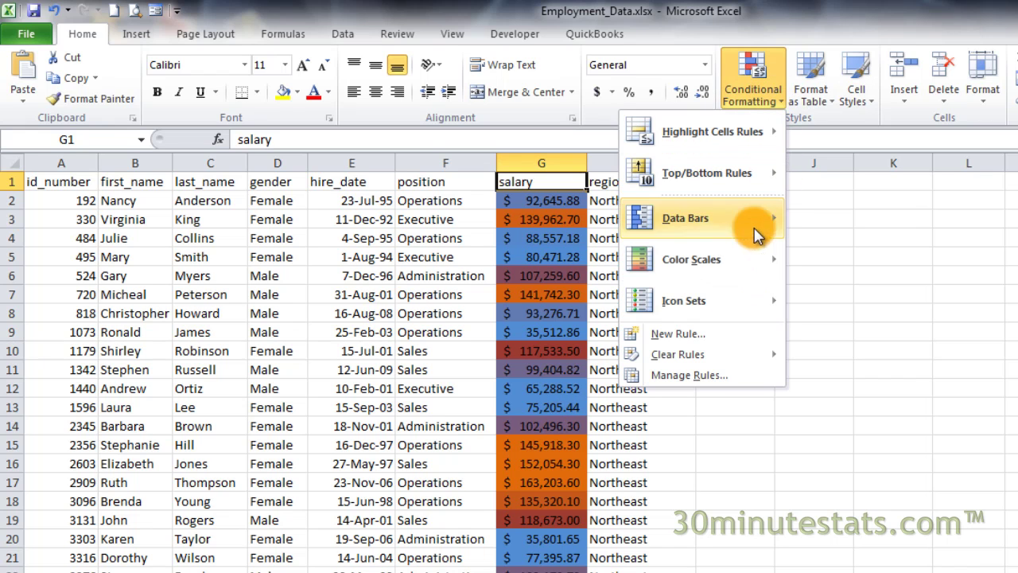
{"action": "left_click", "coordinate": [724, 376]}
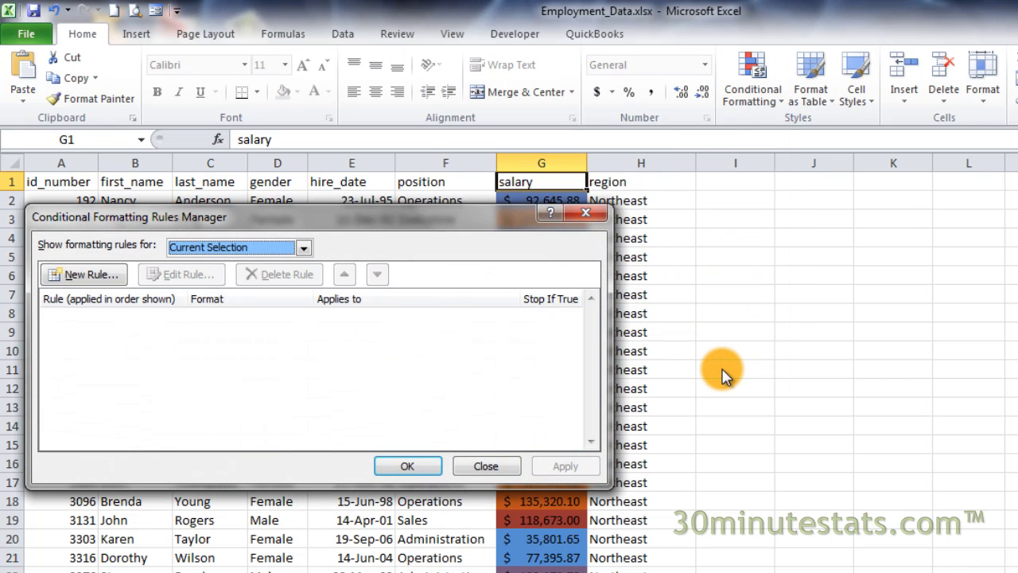
{"action": "left_click", "coordinate": [300, 249]}
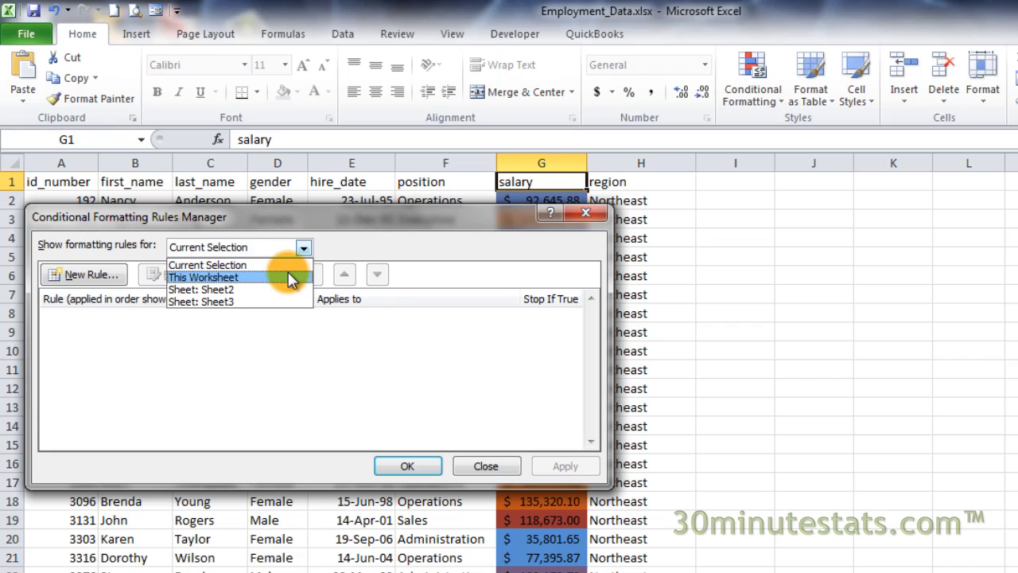
{"action": "left_click", "coordinate": [291, 279]}
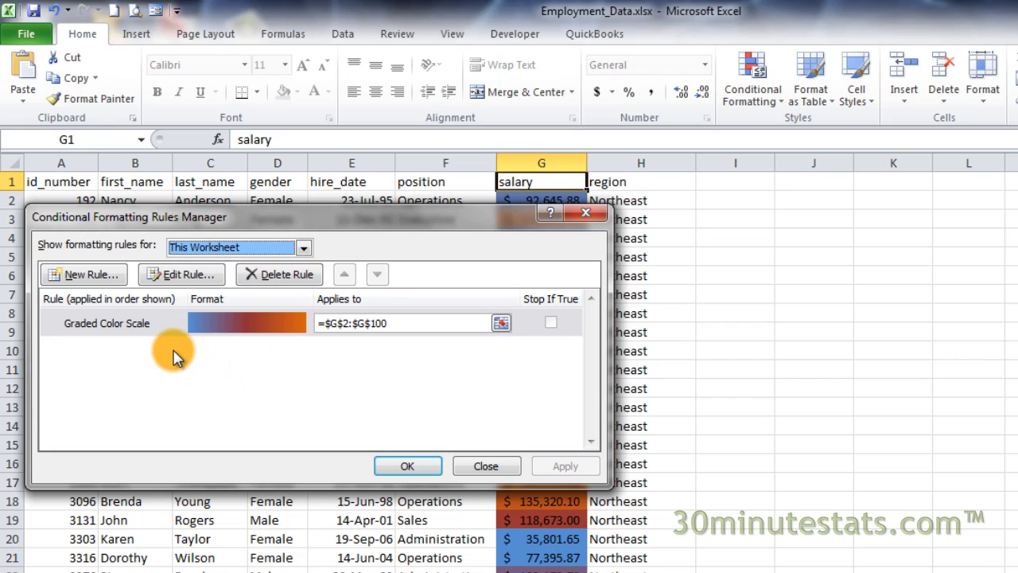
{"action": "left_click", "coordinate": [159, 328]}
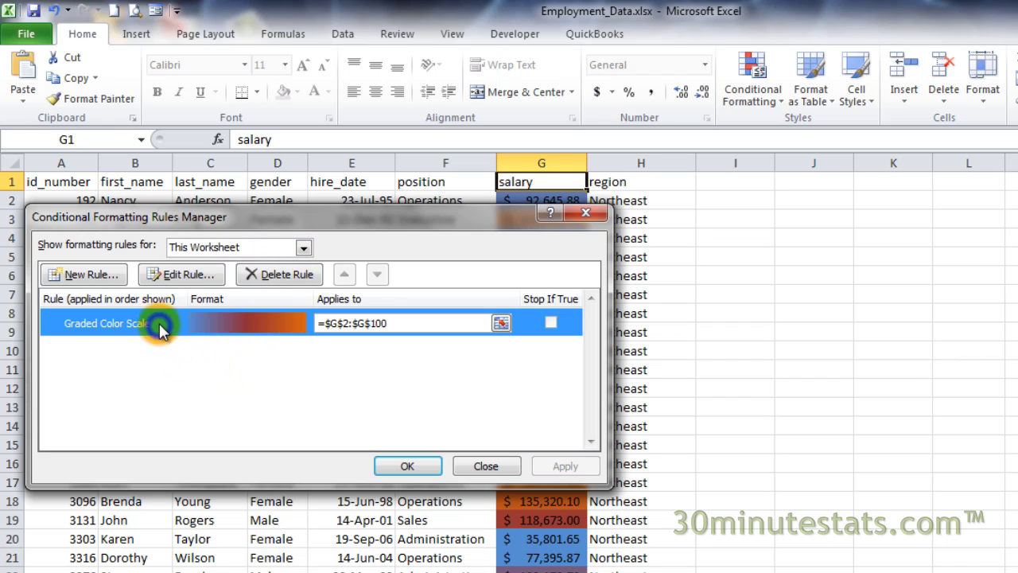
{"action": "left_click", "coordinate": [182, 280]}
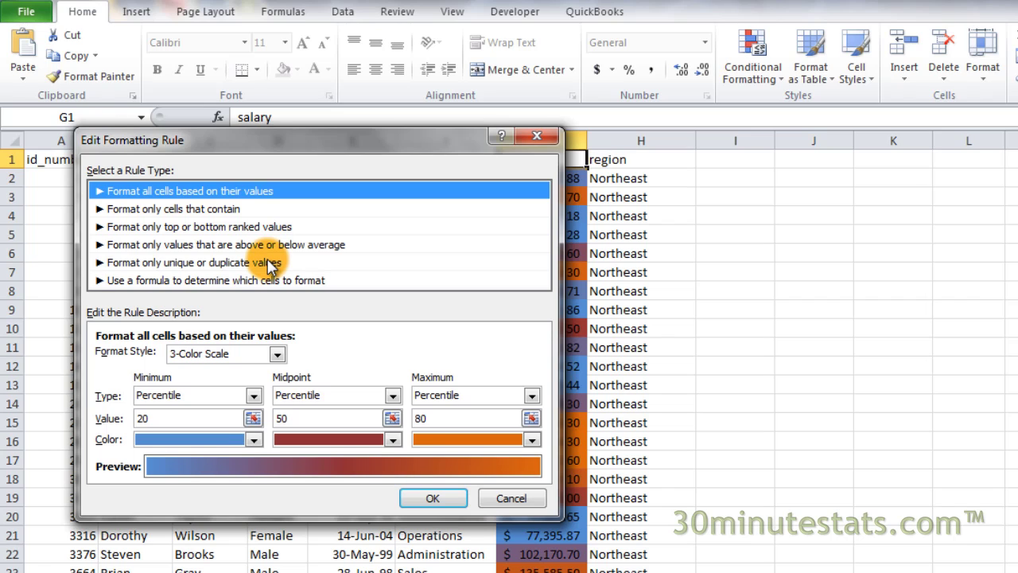
{"action": "left_click", "coordinate": [277, 354]}
{"action": "left_click", "coordinate": [267, 374]}
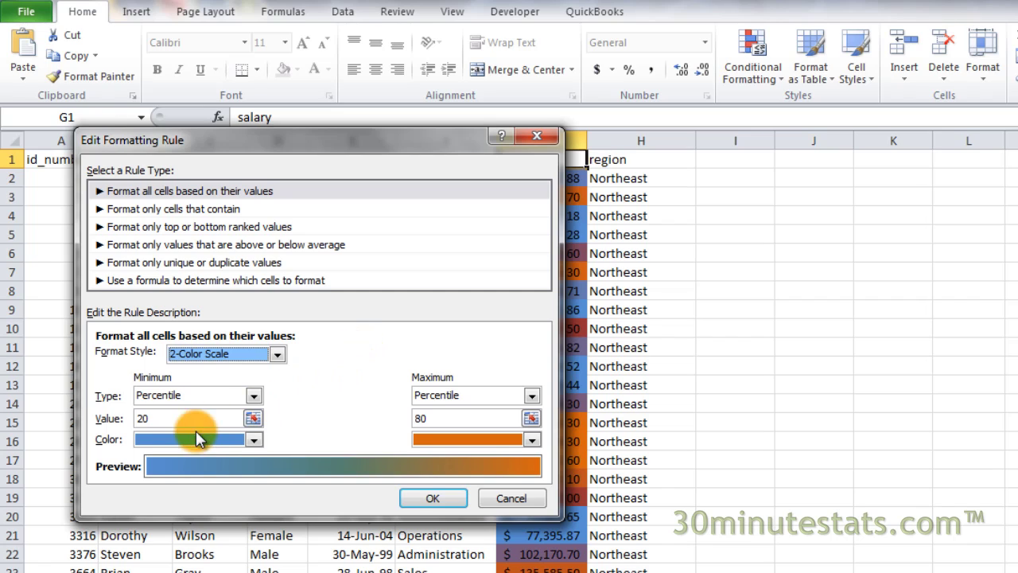
Set both the minimum and maximum types of the two-color scale to Number, with values 90000 and 110000
{"action": "left_click", "coordinate": [253, 395]}
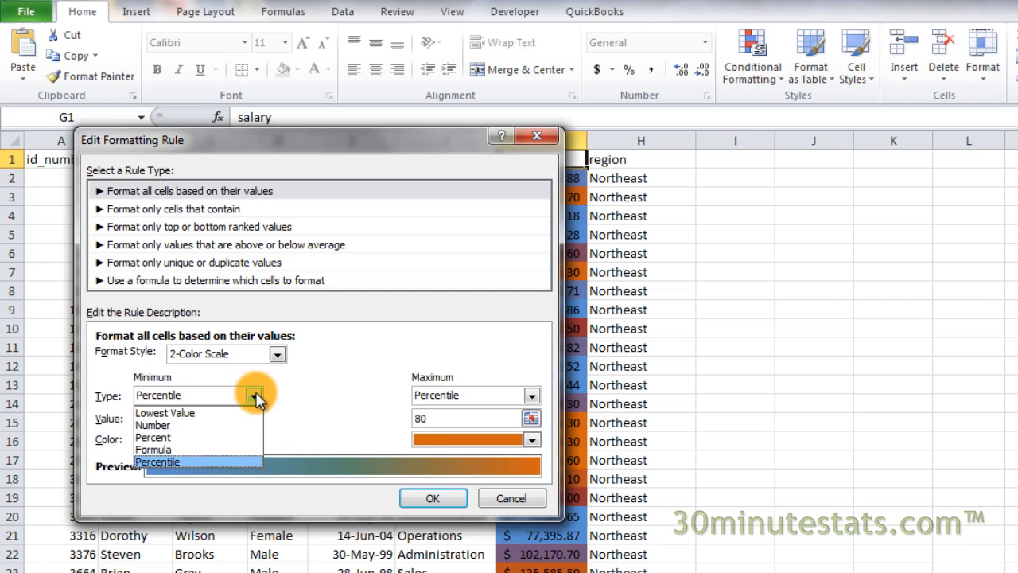
{"action": "left_click", "coordinate": [197, 426]}
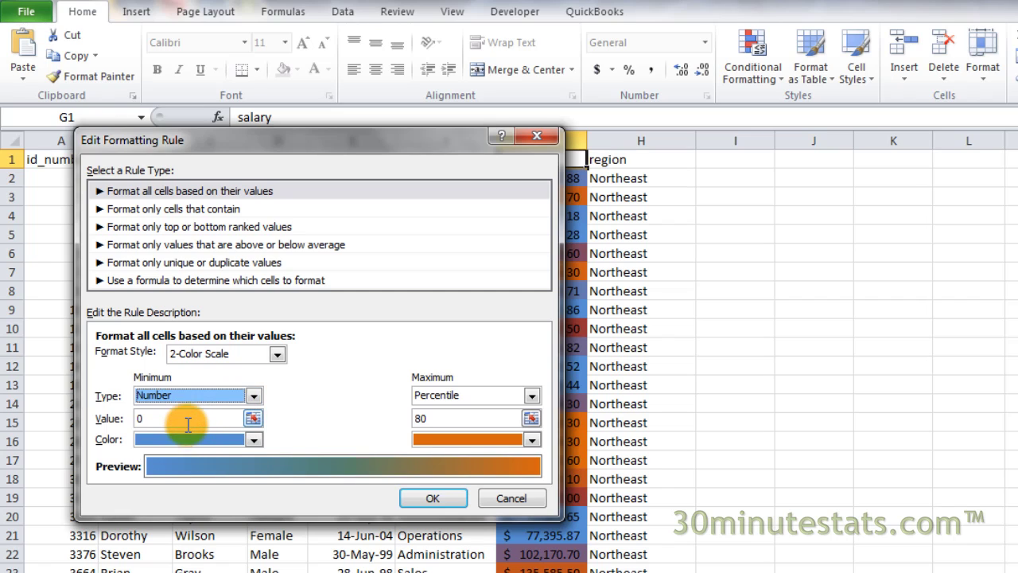
{"action": "type", "text": "90000"}
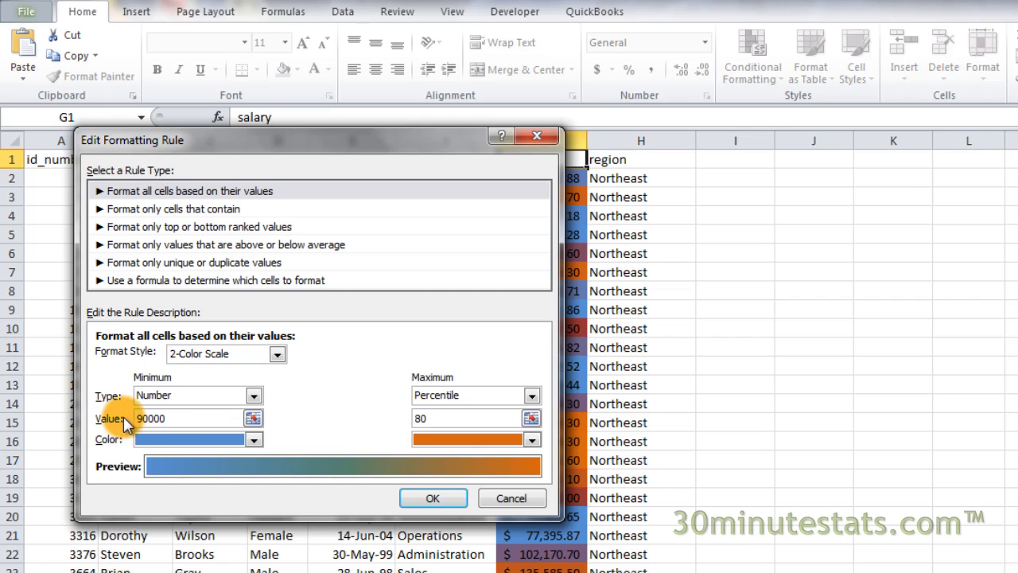
{"action": "left_click", "coordinate": [428, 395]}
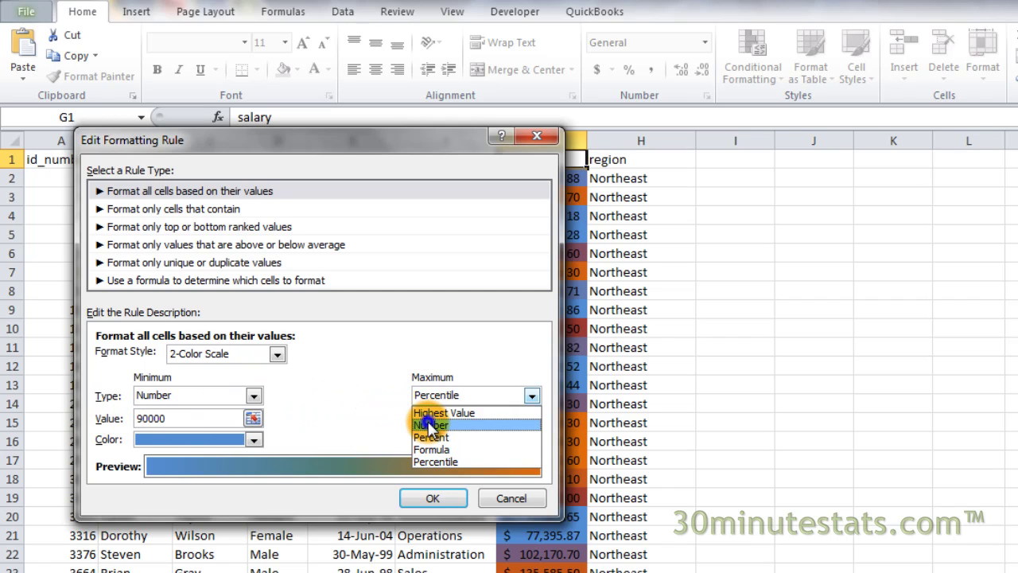
{"action": "left_click", "coordinate": [422, 422]}
{"action": "type", "text": "11000"}
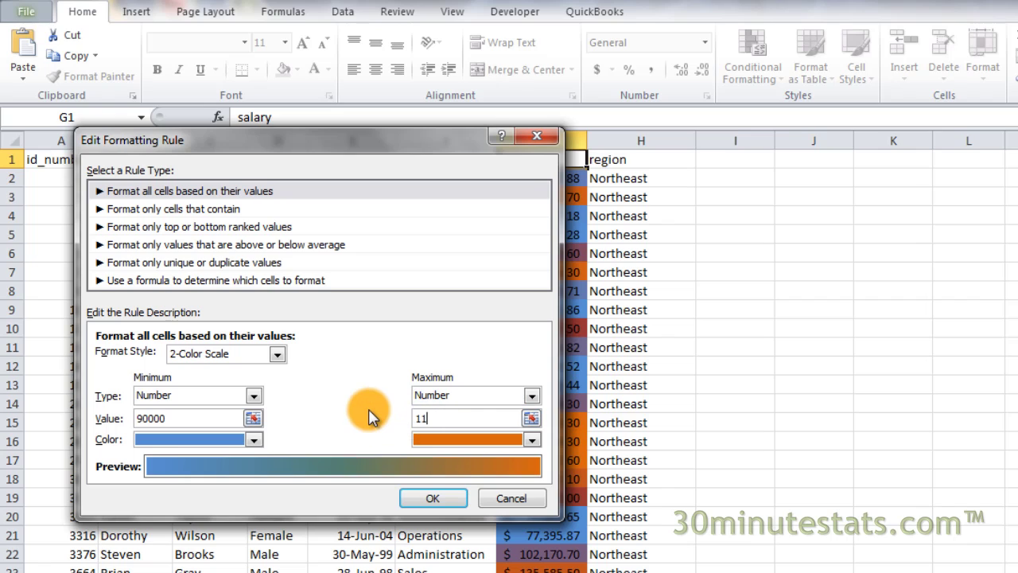
{"action": "type", "text": "0"}
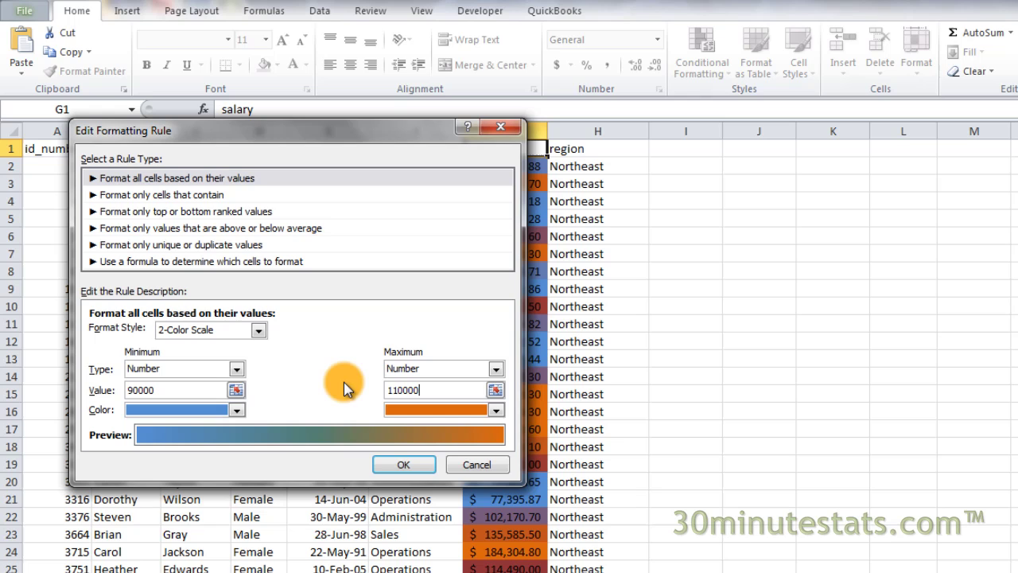
Color the scale's minimum standard light blue and its maximum standard red, and apply the edited rule to the salary column
{"action": "left_click", "coordinate": [236, 409]}
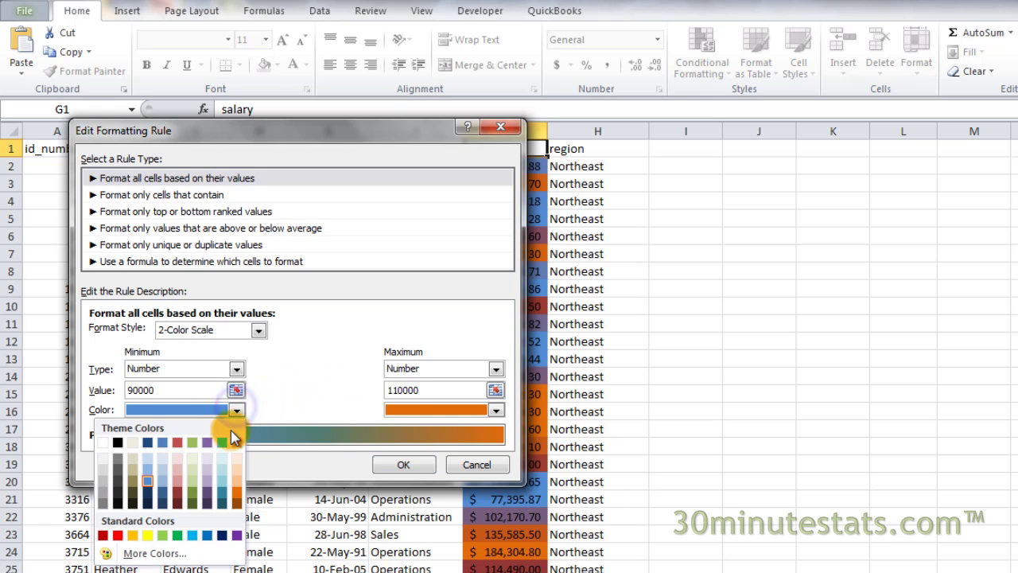
{"action": "left_click", "coordinate": [192, 534]}
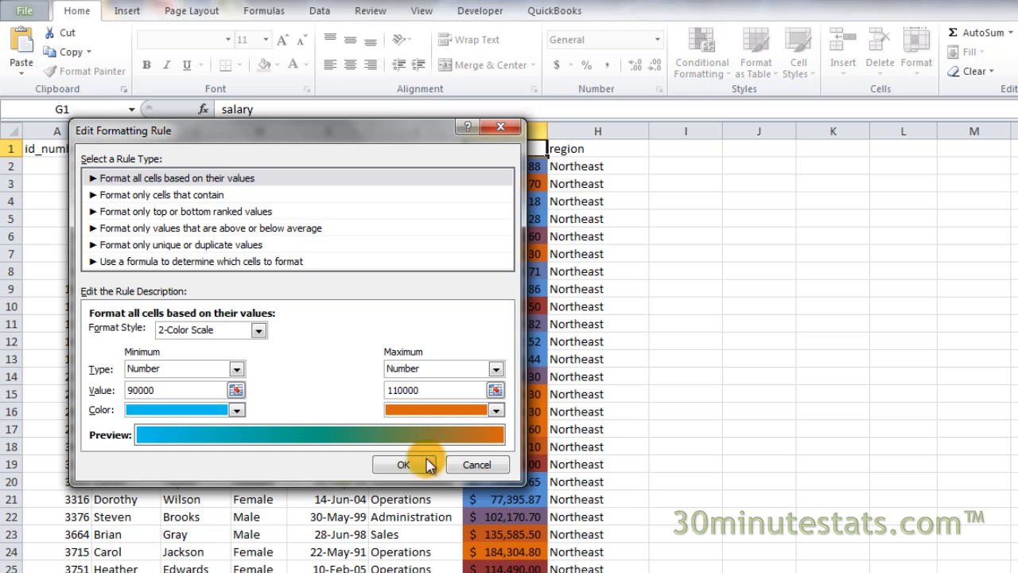
{"action": "left_click", "coordinate": [495, 411]}
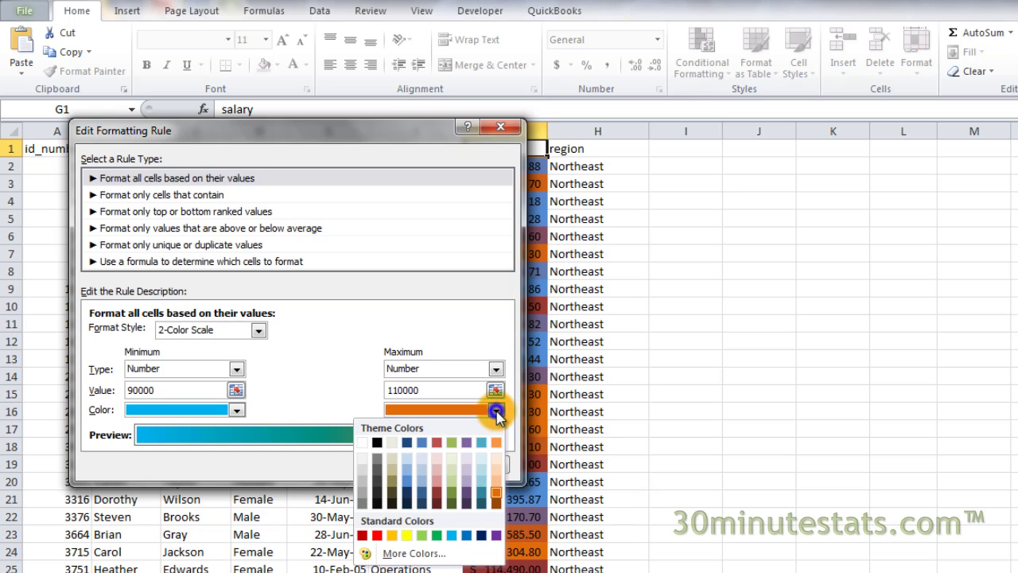
{"action": "left_click", "coordinate": [377, 535]}
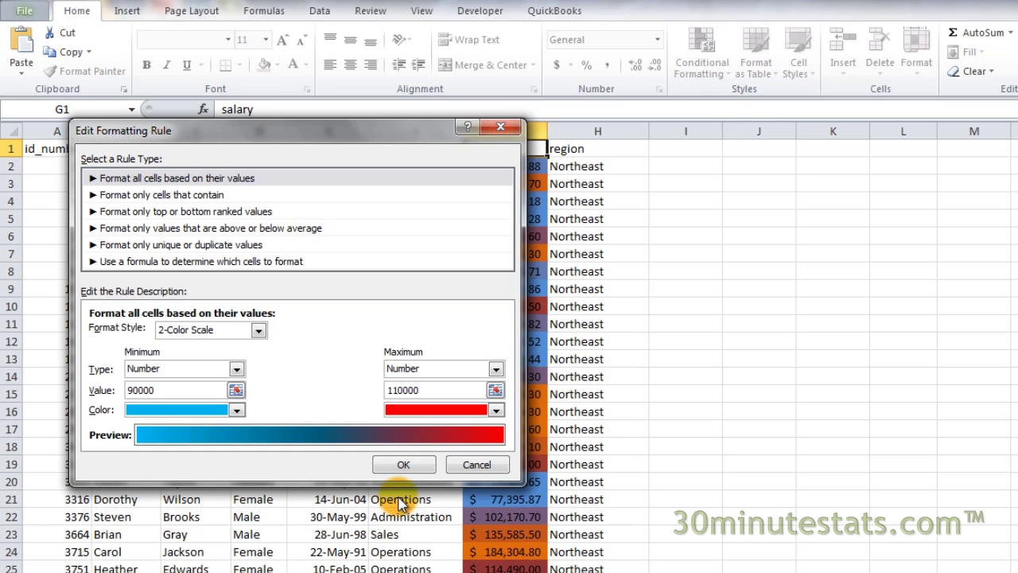
{"action": "left_click", "coordinate": [410, 466]}
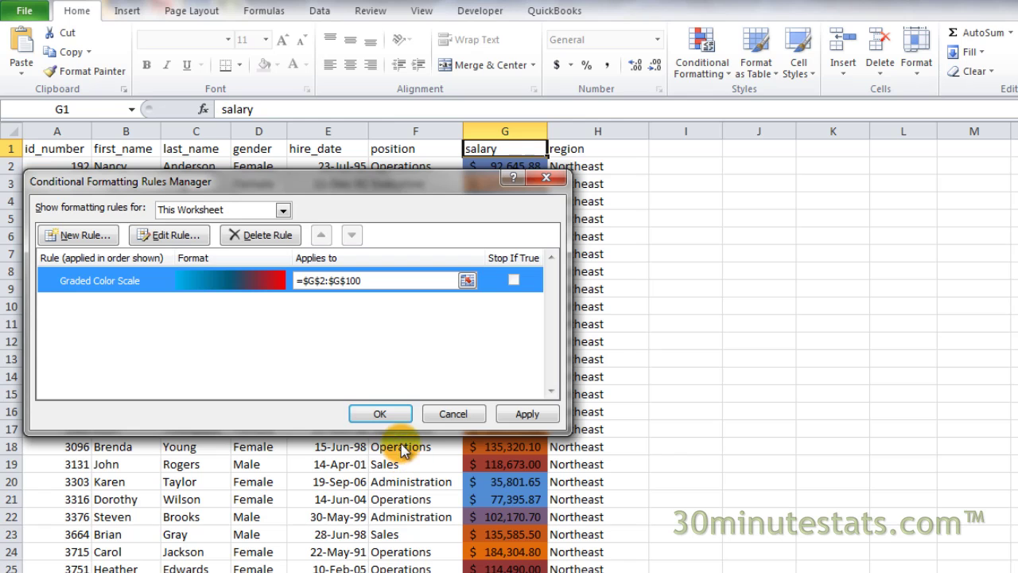
{"action": "left_click", "coordinate": [380, 414]}
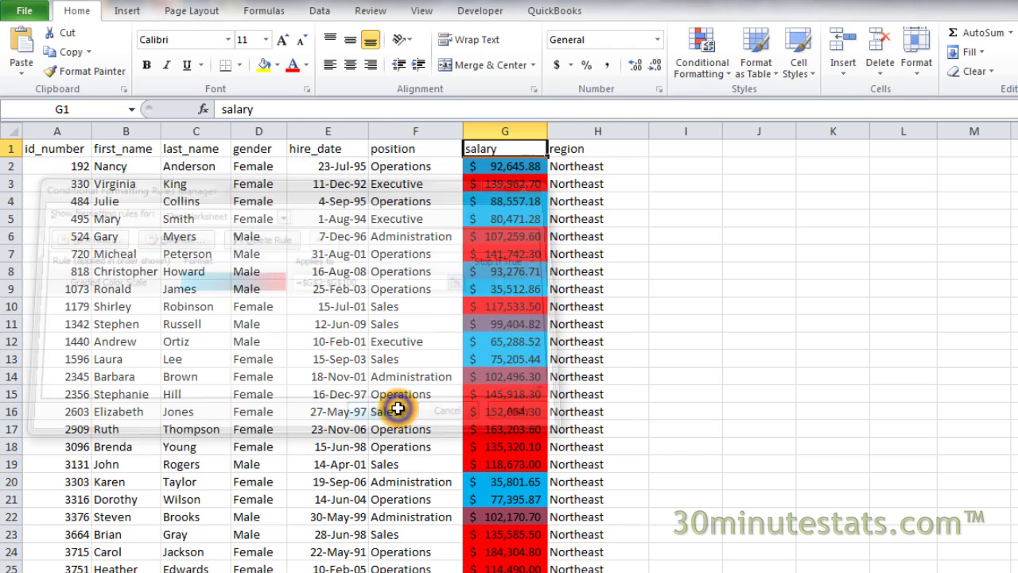